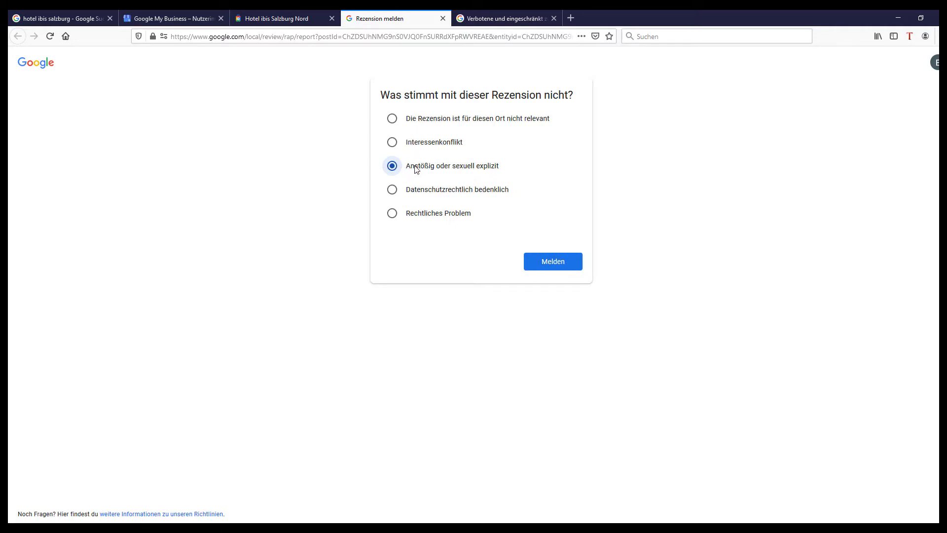
- Report the review as "Rechtliches Problem" and create a removal request for the same problem type
click(393, 215)
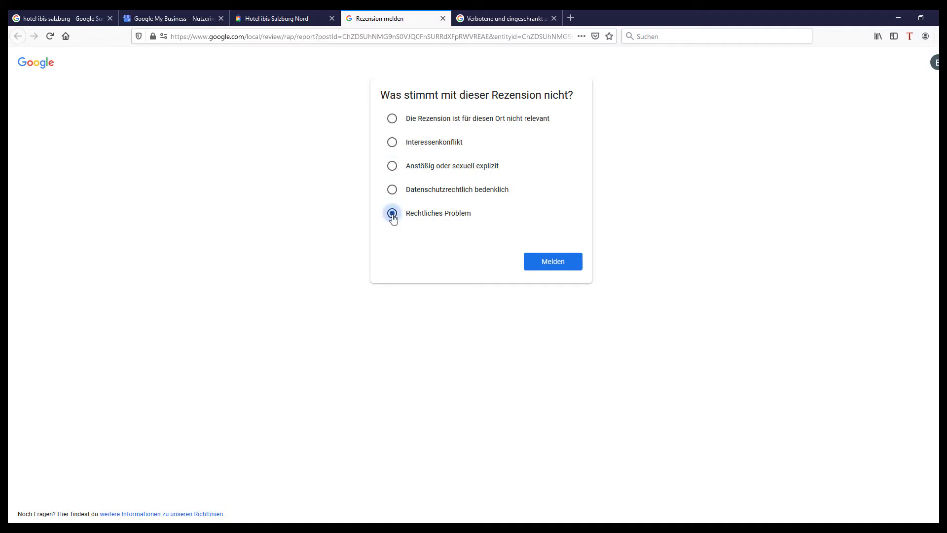
click(541, 276)
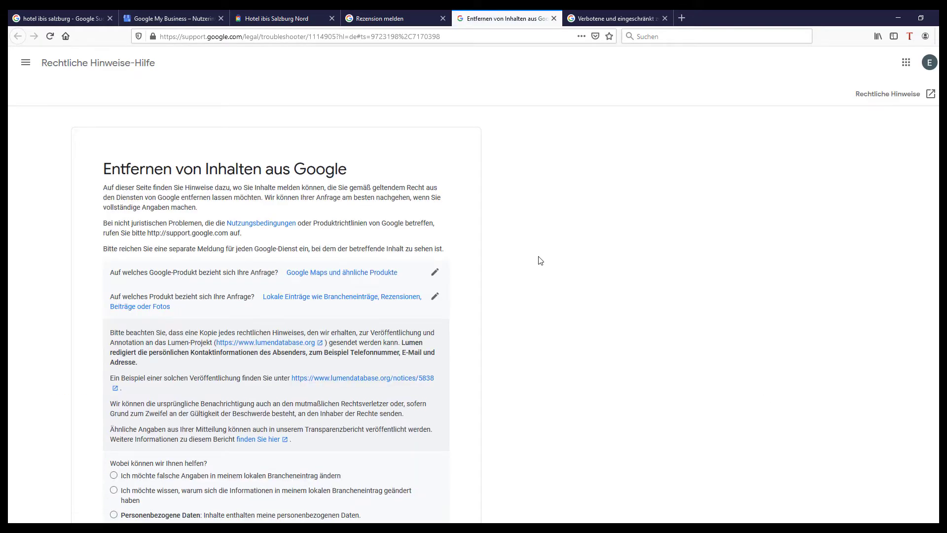
scroll(541, 260, down, 4)
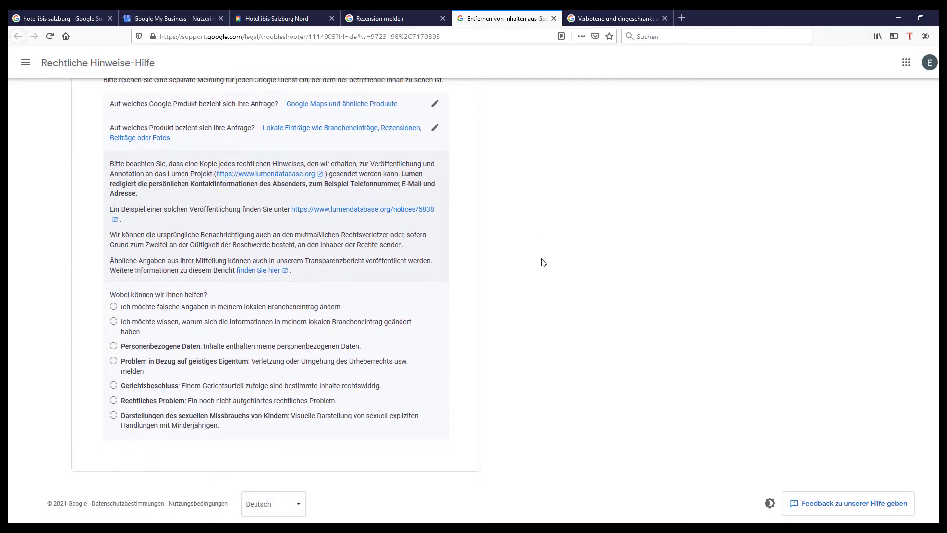
click(114, 400)
scroll(186, 393, down, 2)
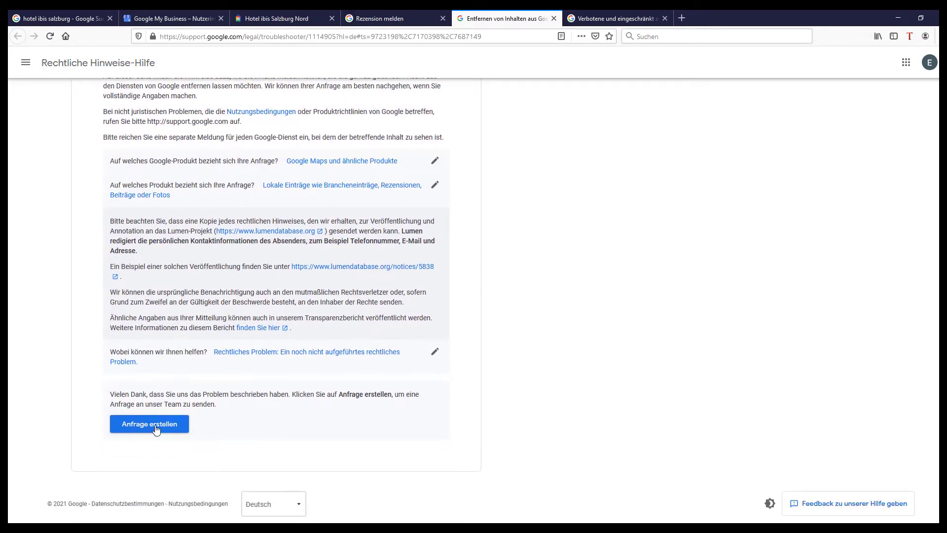
click(156, 428)
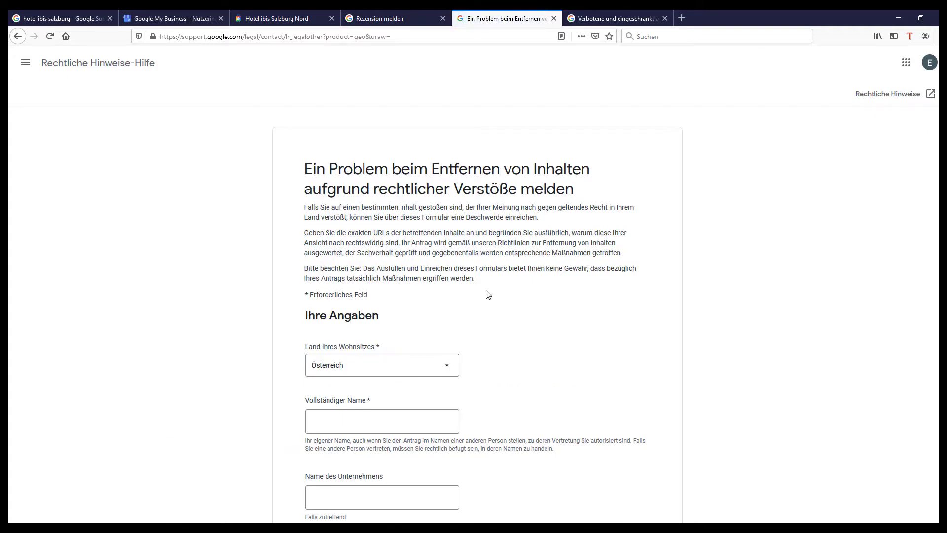
- Clear the contact e-mail address field in the legal complaint form
scroll(451, 296, down, 3)
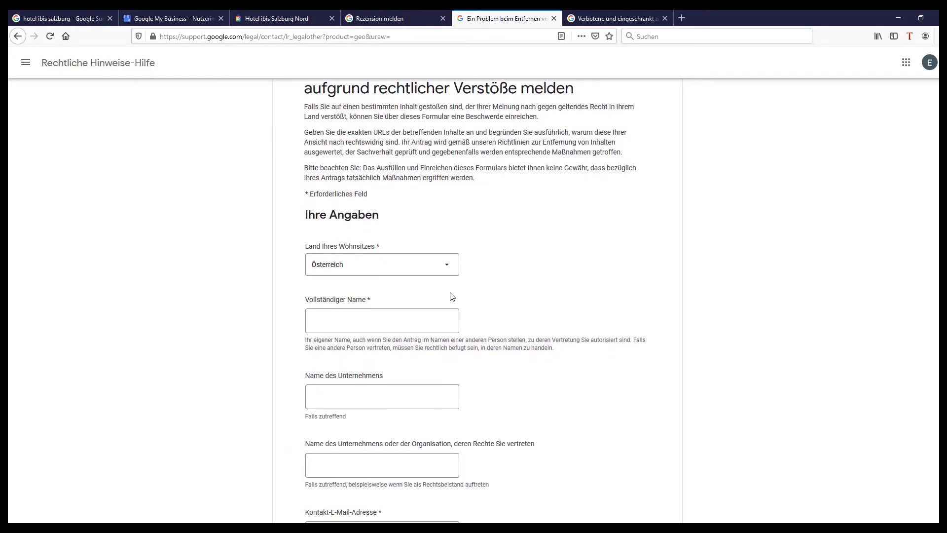
scroll(441, 318, down, 2)
triple_click(423, 433)
key(BackSpace)
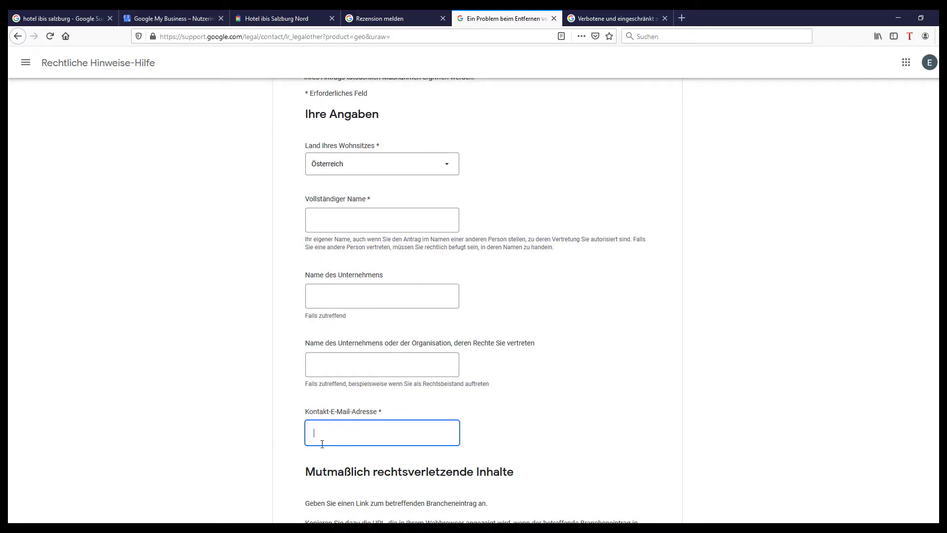
- Examine the form's requirements for infringing URLs, the review's flag URL, the legal justification and the exact quoted text
scroll(547, 422, down, 4)
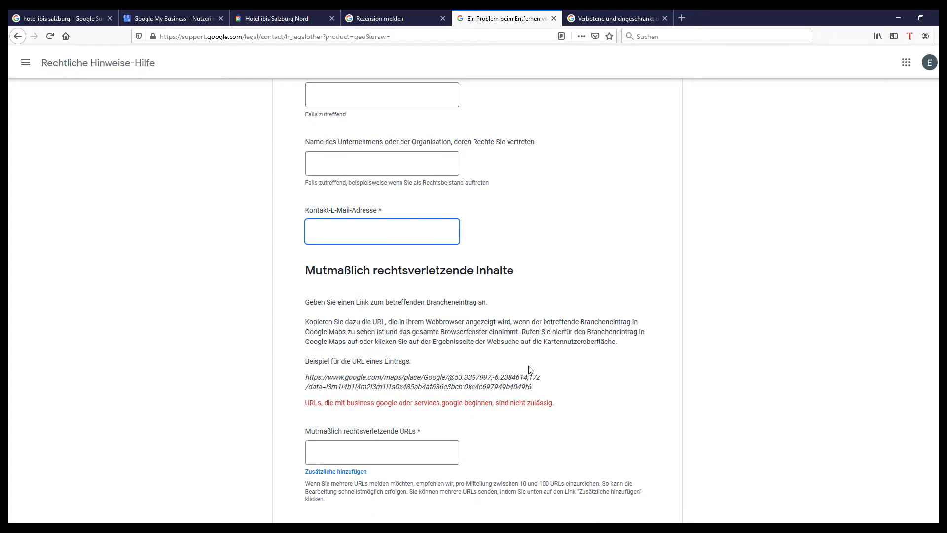
scroll(529, 373, down, 4)
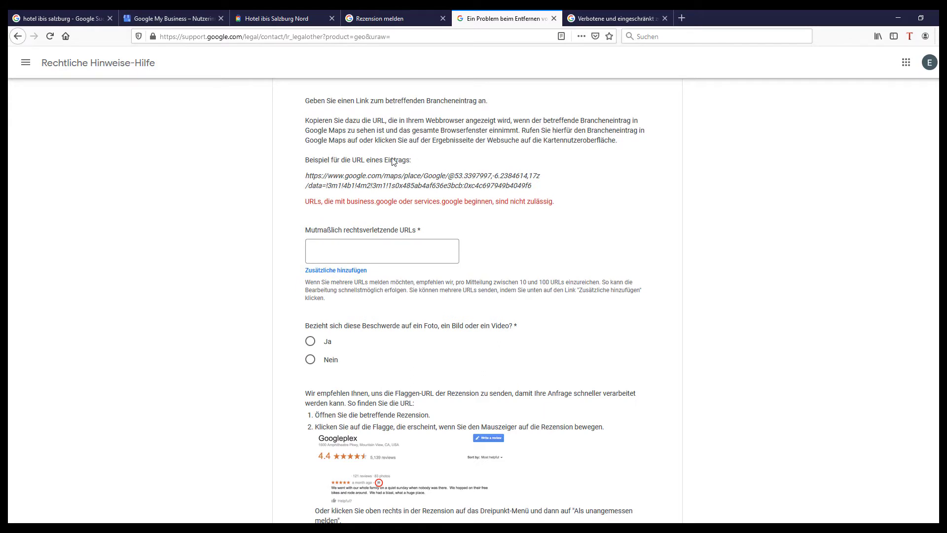
scroll(454, 258, down, 2)
scroll(454, 258, down, 5)
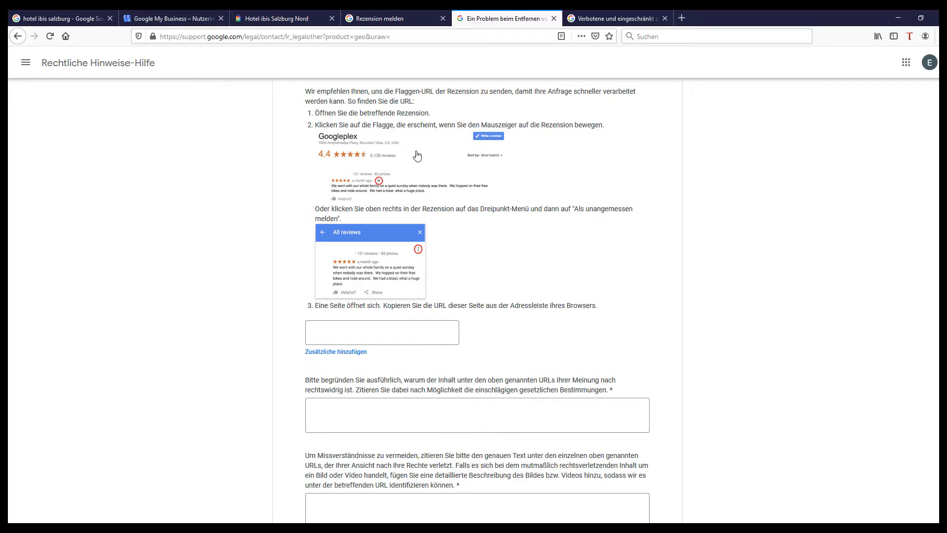
scroll(490, 327, down, 4)
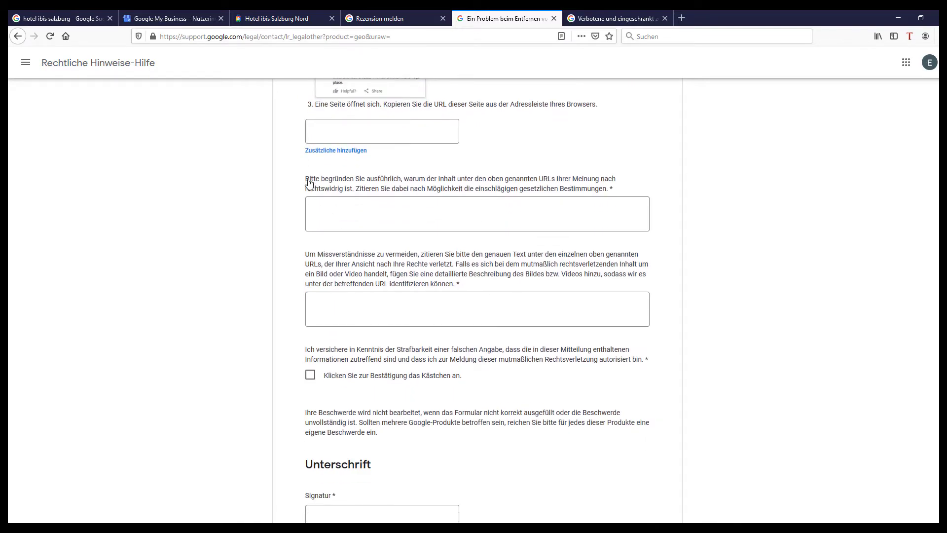
drag(305, 179, 517, 332)
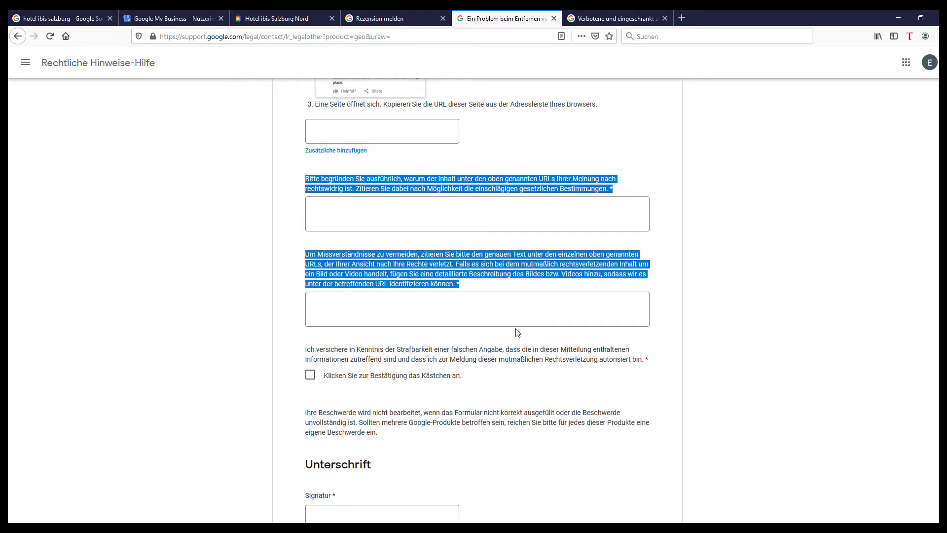
- Copy the review text "Ohne Worte !!!" from the hotel's reviews into the complaint form's exact-text field, enclosed in quotation marks
click(276, 18)
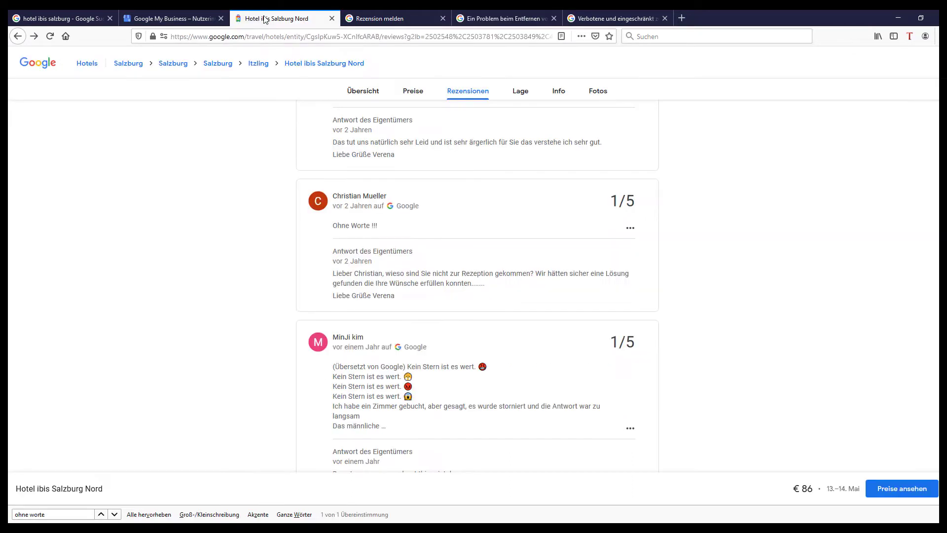
drag(334, 226, 379, 228)
key(ctrl+c)
click(588, 20)
click(498, 18)
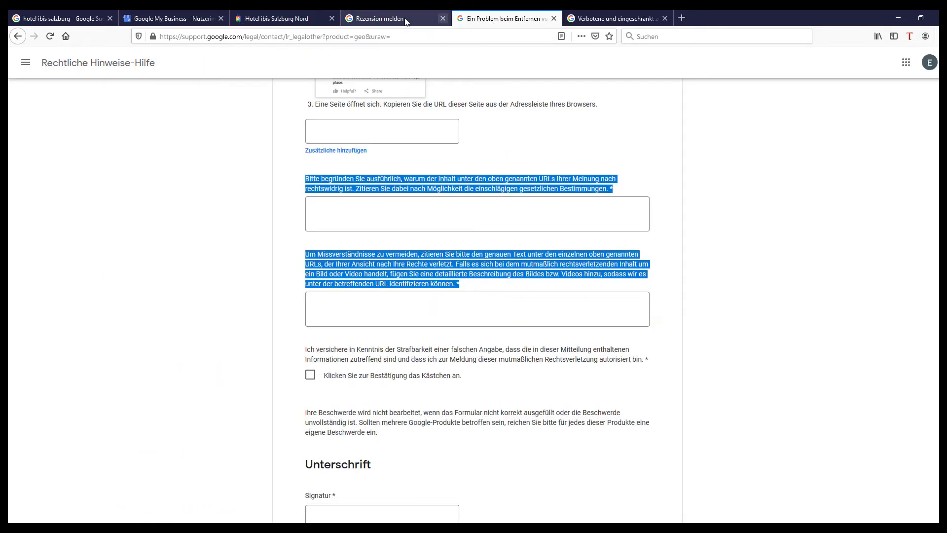
click(378, 306)
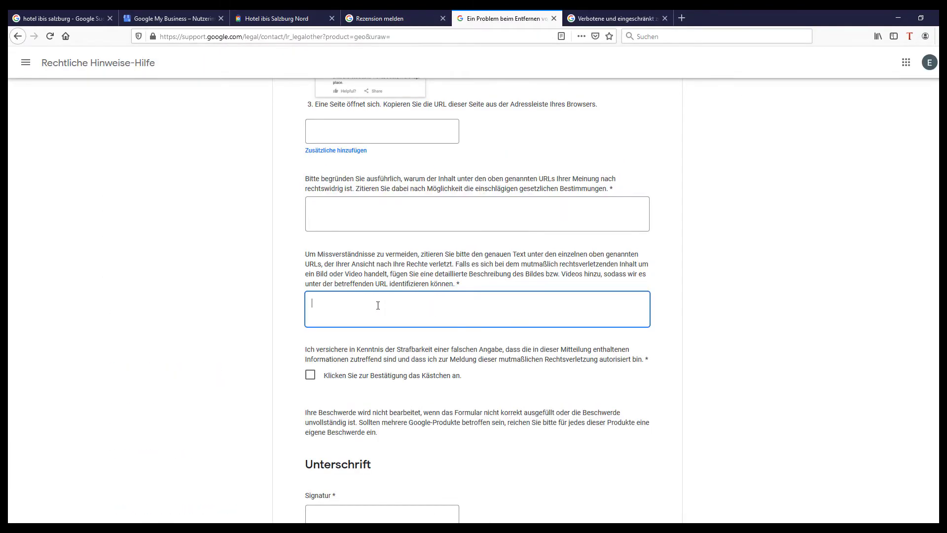
key(ctrl+v)
click(314, 302)
text(")
click(377, 303)
- Read the Maps policy sections "Nicht themenbezogene Inhalte", "Anstößige Inhalte" and "Identitätsdiebstahl" for grounds to remove the review
click(381, 213)
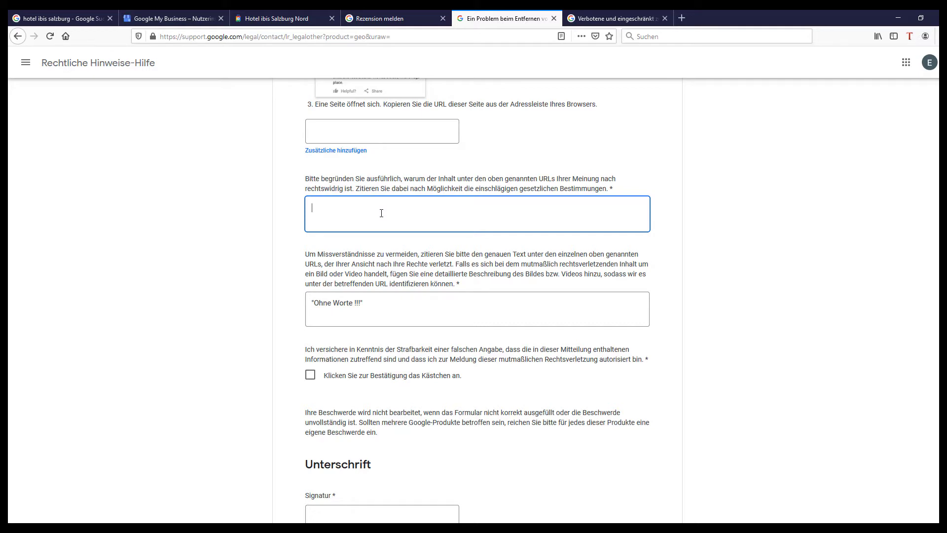
click(602, 24)
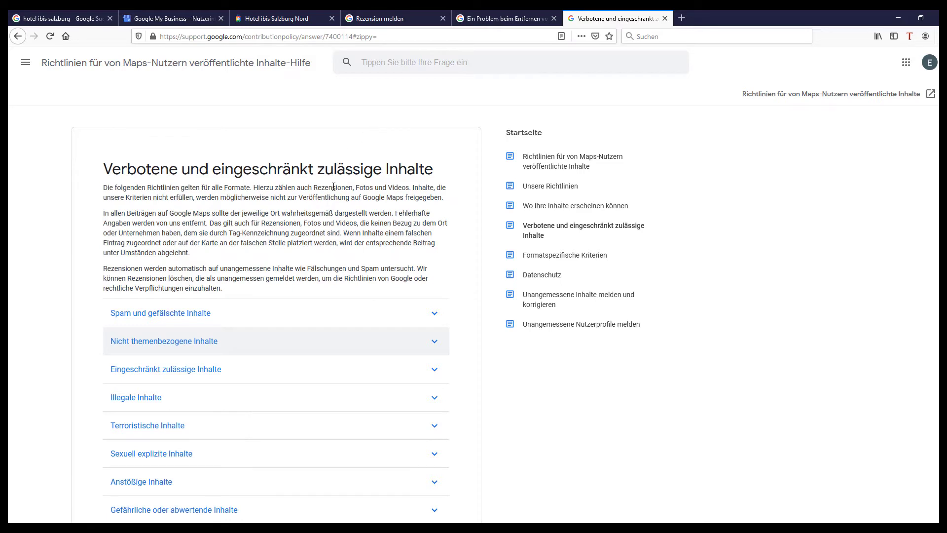
scroll(333, 190, down, 2)
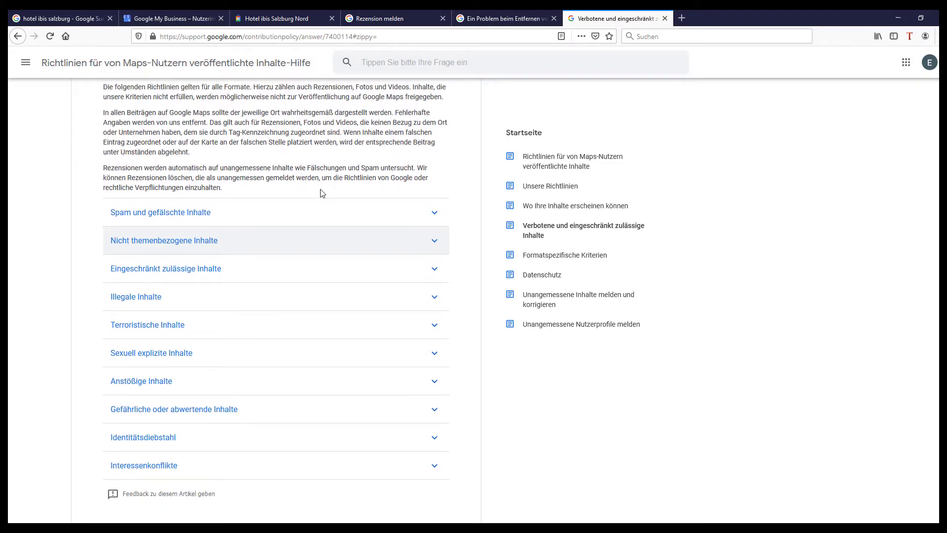
click(249, 245)
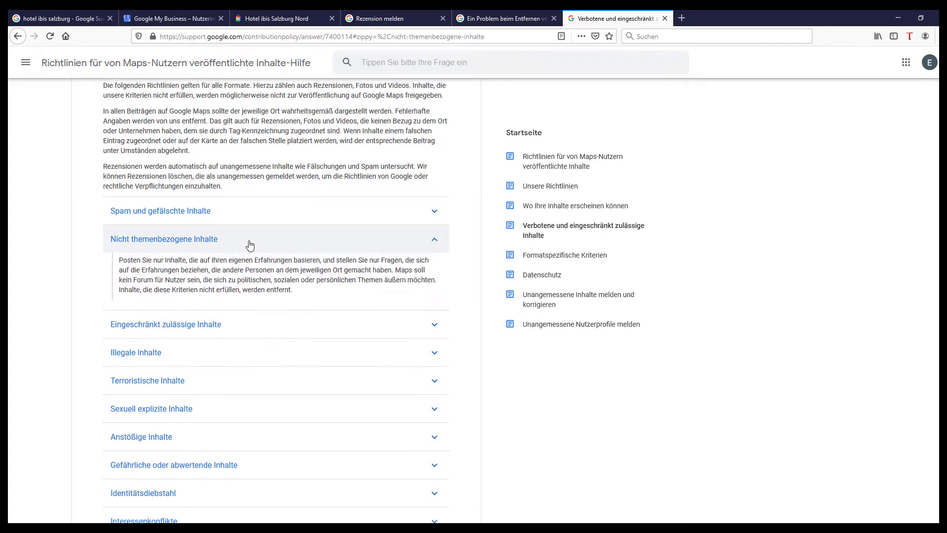
scroll(249, 245, down, 1)
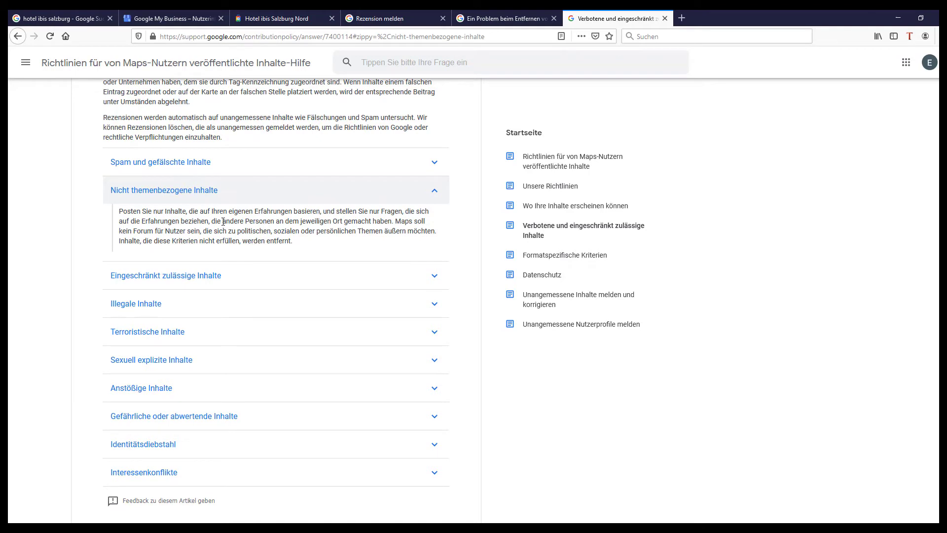
drag(200, 212, 292, 212)
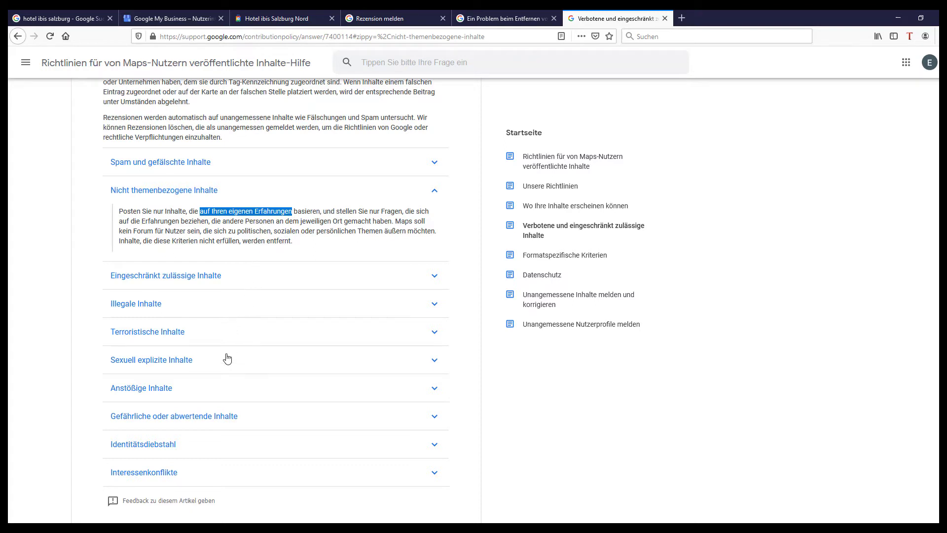
click(226, 393)
scroll(224, 393, down, 4)
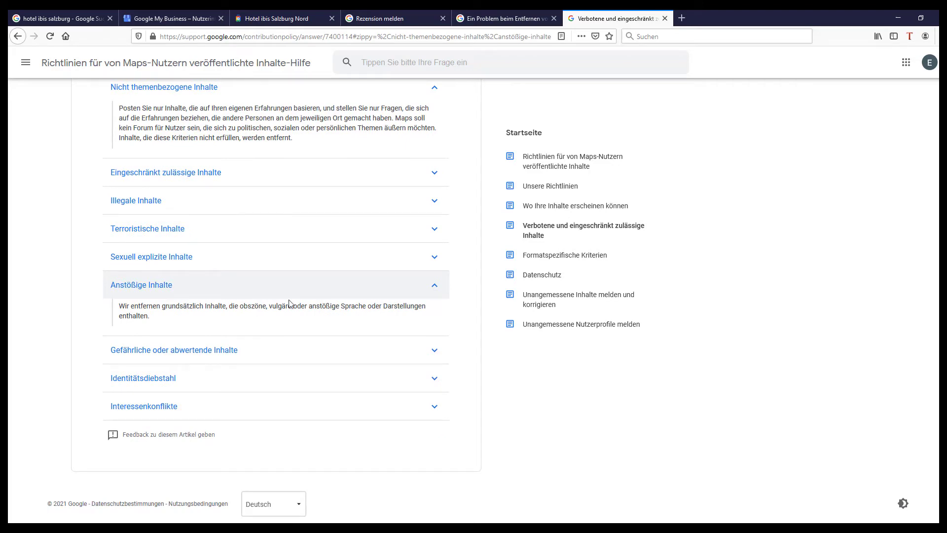
click(233, 385)
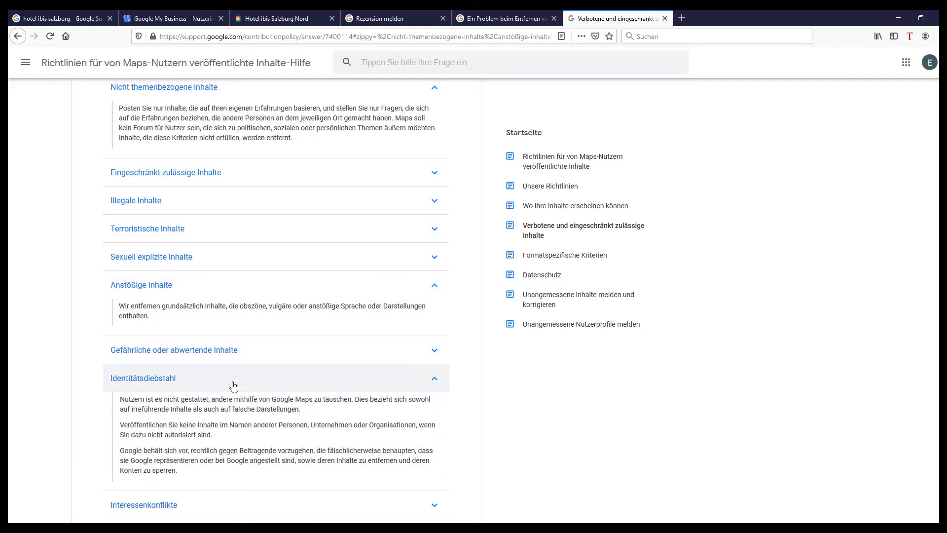
scroll(233, 385, down, 4)
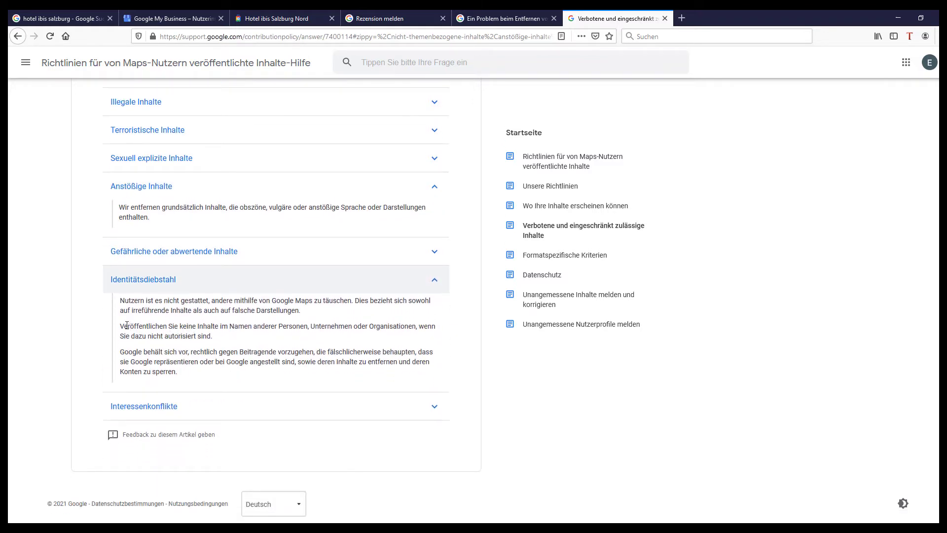
drag(121, 326, 310, 326)
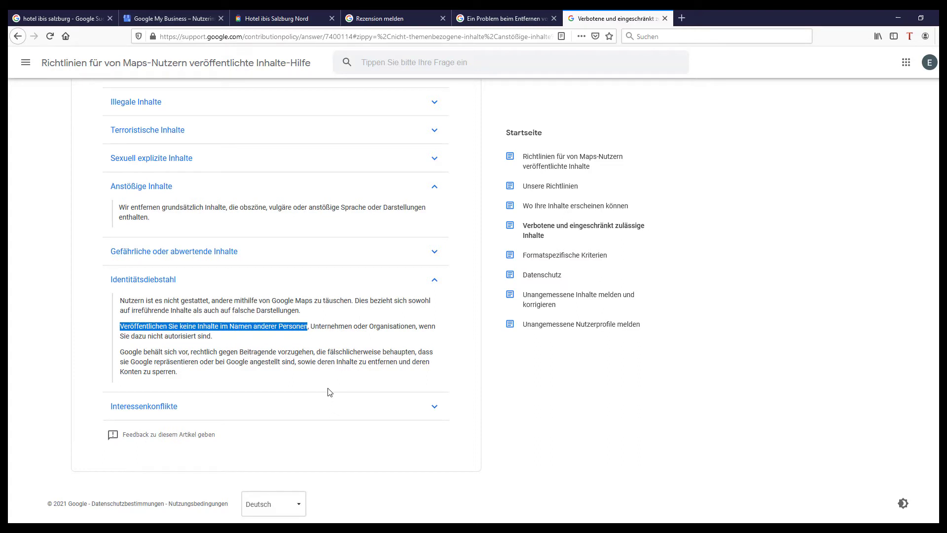
- Copy the "Interessenkonflikte" rule "Negative Inhalte über eine aktuelle oder frühere Berufserfahrung posten" into the complaint form's justification field
click(310, 407)
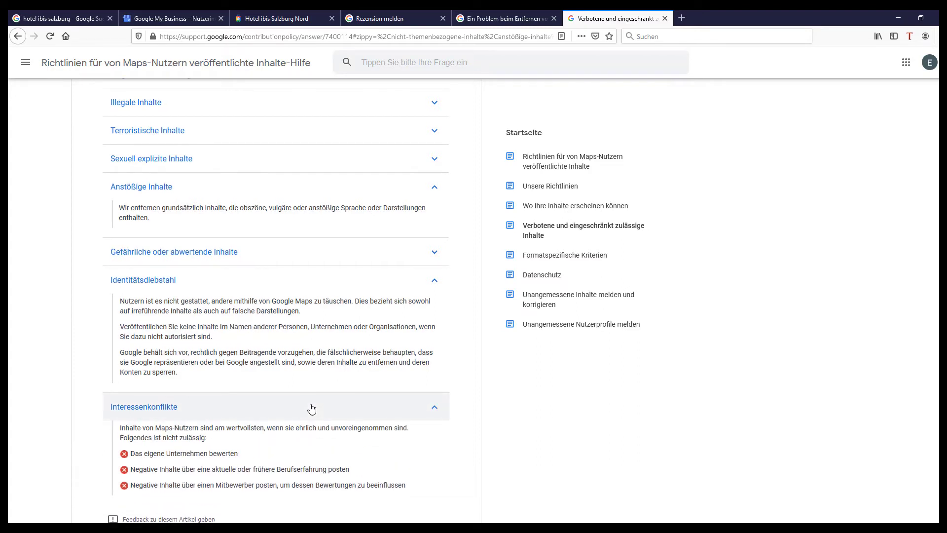
scroll(311, 408, down, 2)
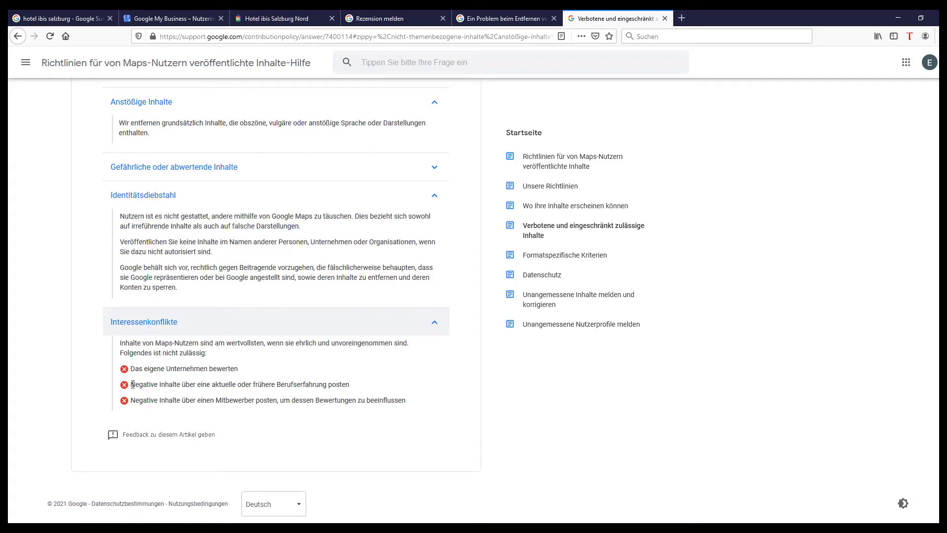
drag(132, 385, 366, 390)
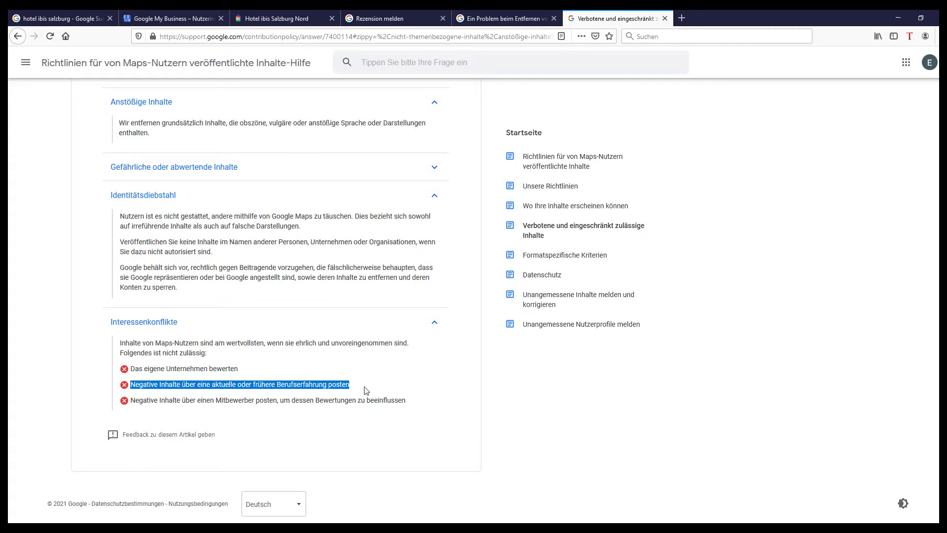
drag(359, 392, 132, 392)
key(ctrl+c)
mouse_move(482, 144)
click(402, 20)
click(471, 21)
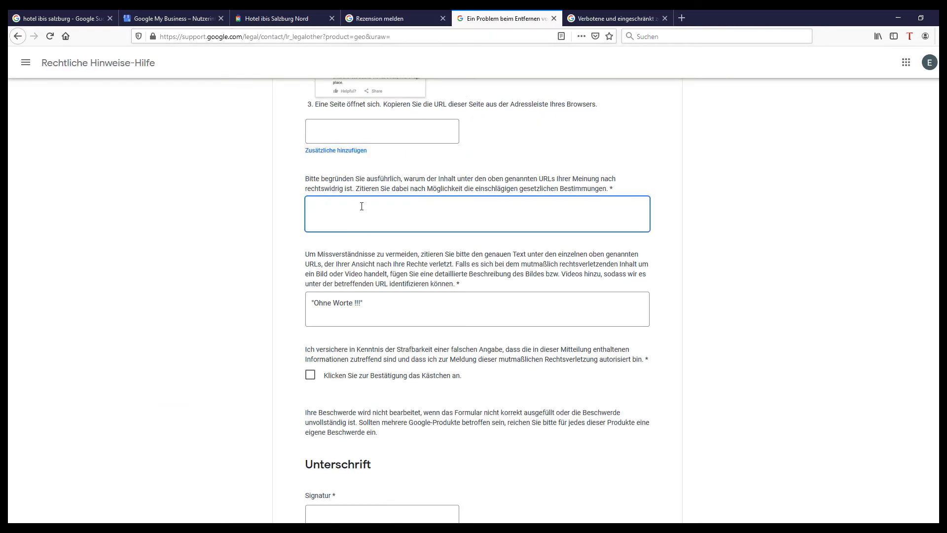
key(ctrl+v)
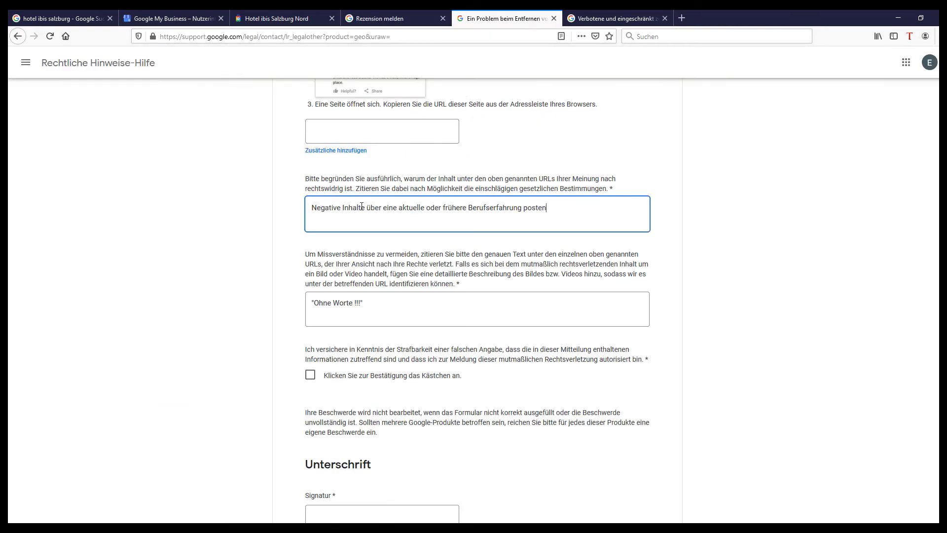
- Enclose the rule in the justification field in quotation marks and precede it with "Verstößt gegen Google Richtlinie:"
click(312, 208)
text(")
click(548, 213)
text(")
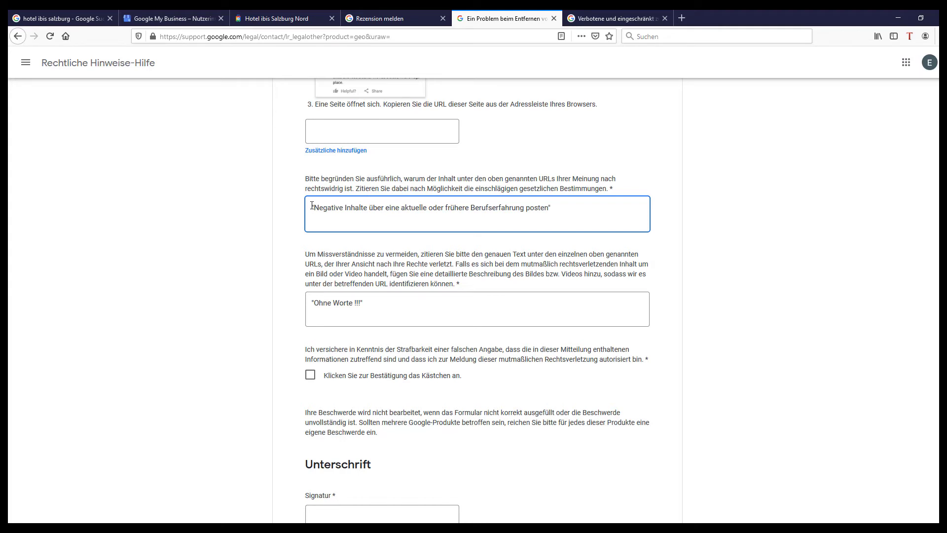
click(312, 207)
text(Verstößt ge)
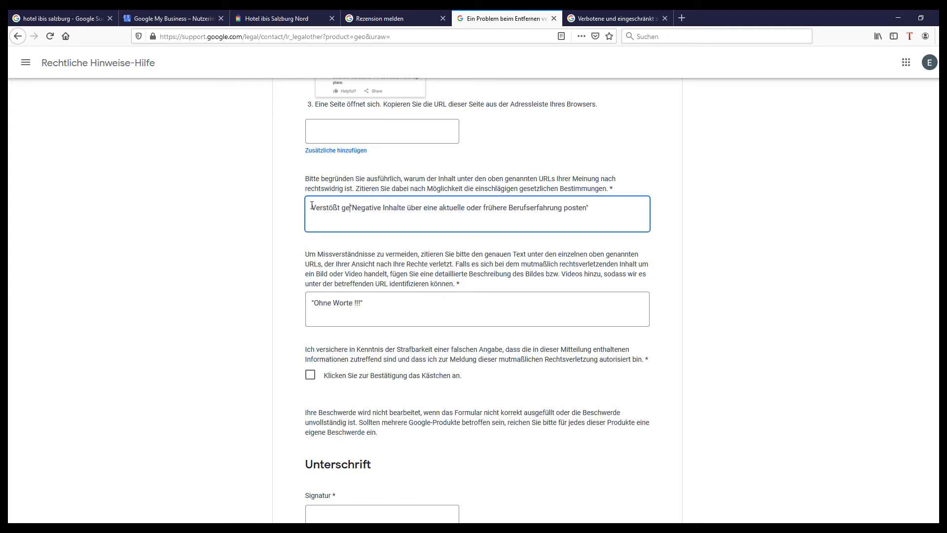
text(gen Google Ri)
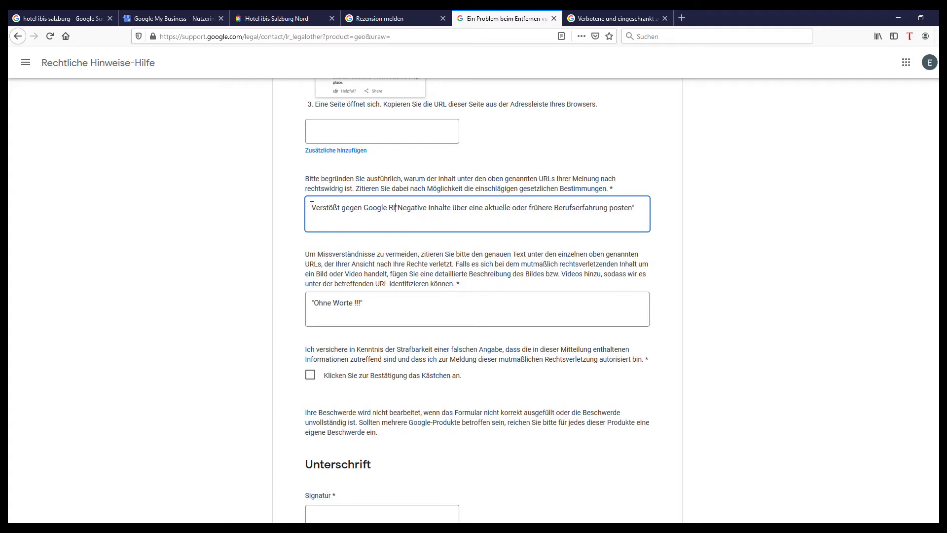
text(chtlinie:)
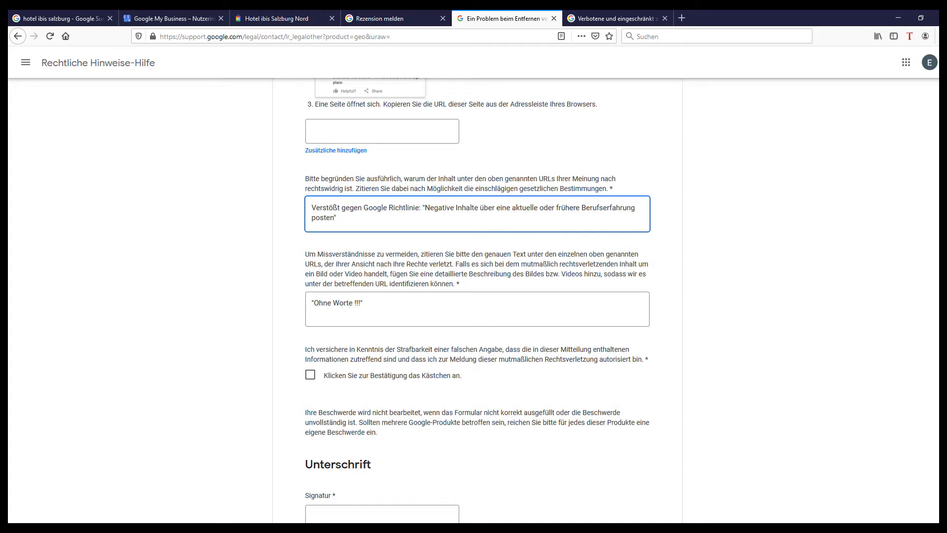
- Switch to the Word document listing the statutory provisions on "Beleidigung, Schmähkritik und üble Nachrede"
mouse_move(578, 527)
click(642, 509)
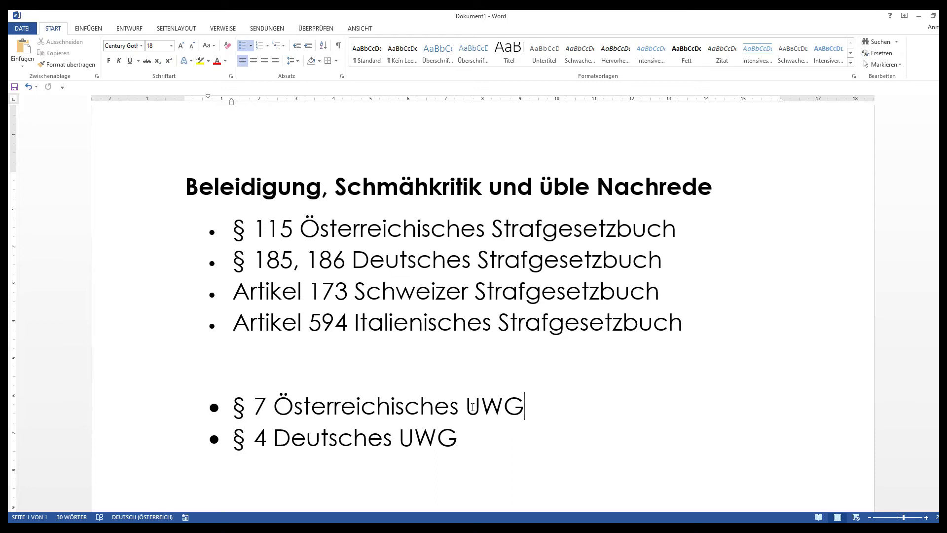
- Switch to the browser, search Google for "§ 115 Österreichisches Strafgesetzbuch" and open the JUSLINE page on § 115 StGB
drag(466, 407, 525, 408)
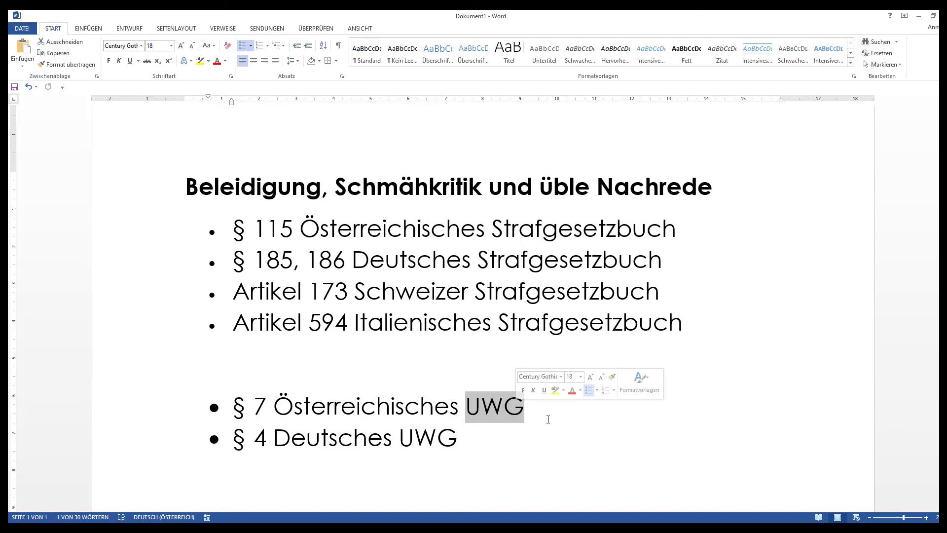
key(alt+Tab)
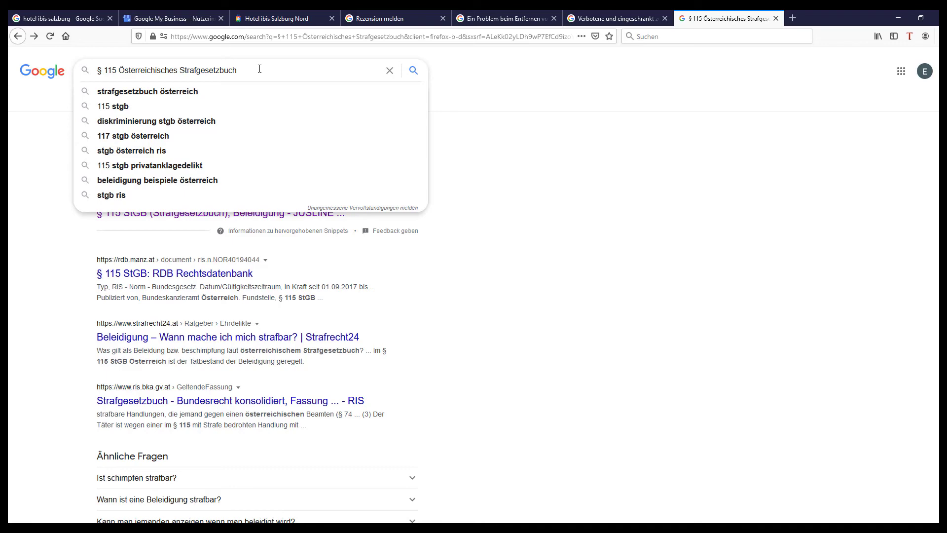
key(Return)
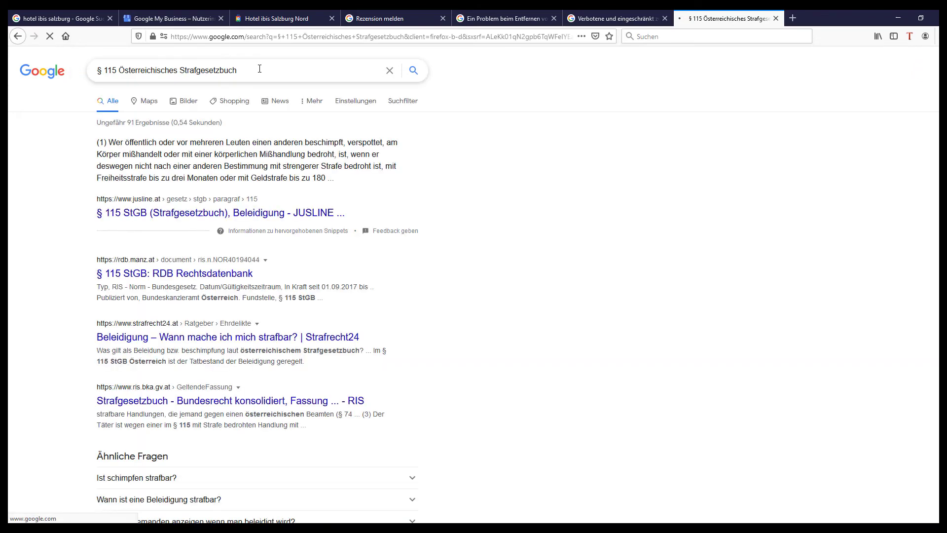
click(235, 212)
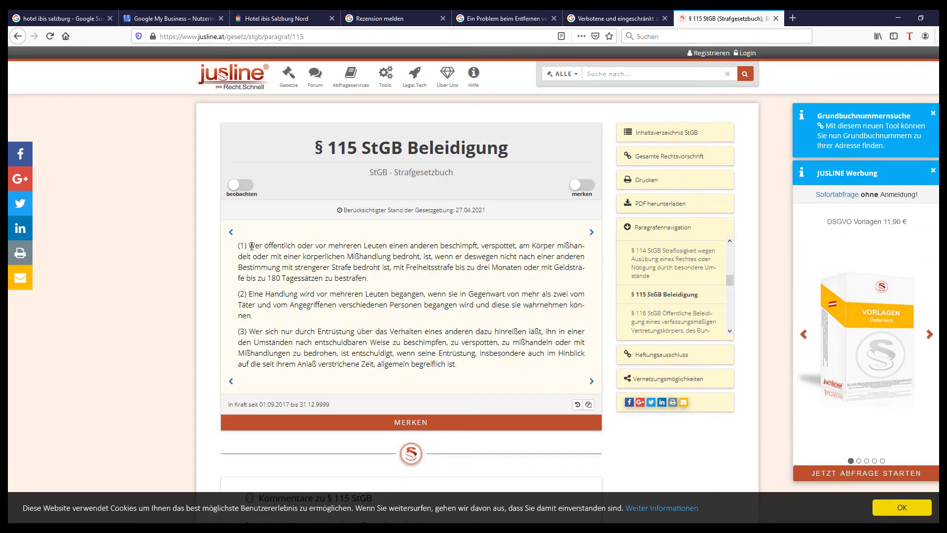
- Replace the quoted guideline in the complaint form's justification with "Wer öffentlich oder vor mehreren Leuten einen anderen beschimpft, verspottet", copied from § 115 StGB paragraph (1)
drag(249, 245, 516, 247)
key(ctrl+c)
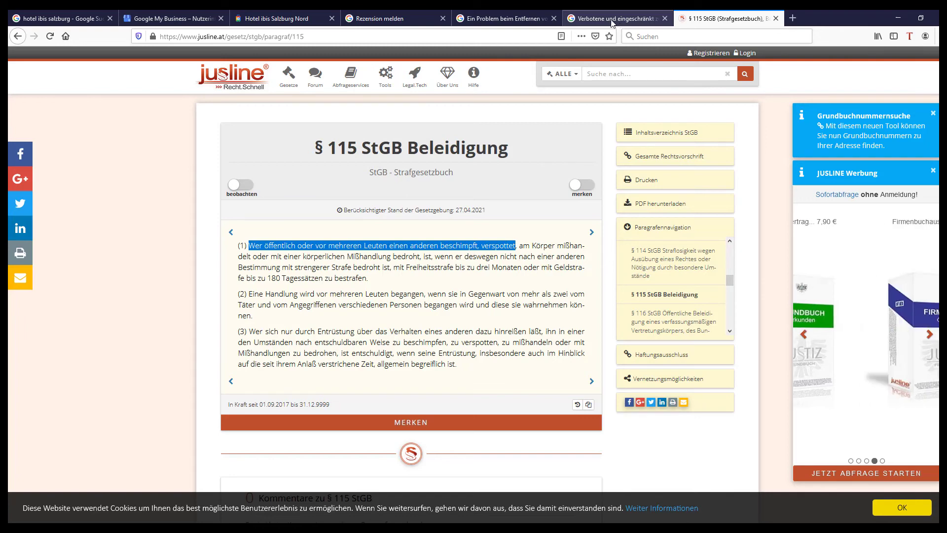
click(498, 20)
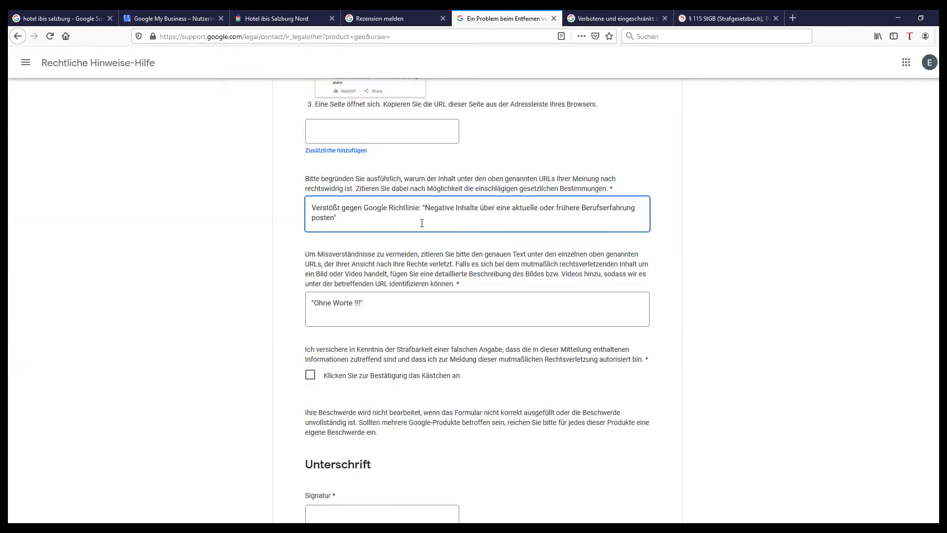
drag(337, 218, 427, 207)
key(ctrl+v)
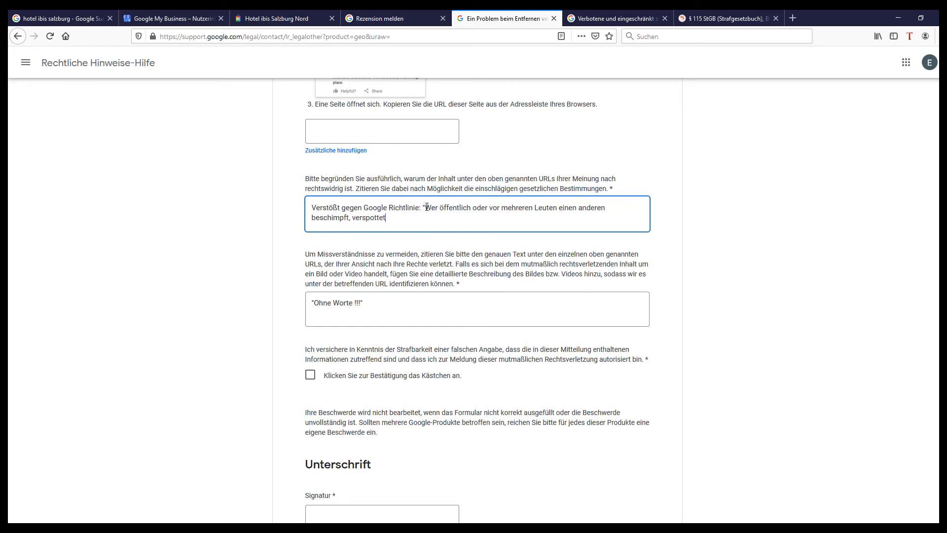
text(")
- Replace the introduction "Verstößt gegen Google Richtlinie:" in the justification field with "§ 115 Österr. StGB"
drag(420, 207, 246, 207)
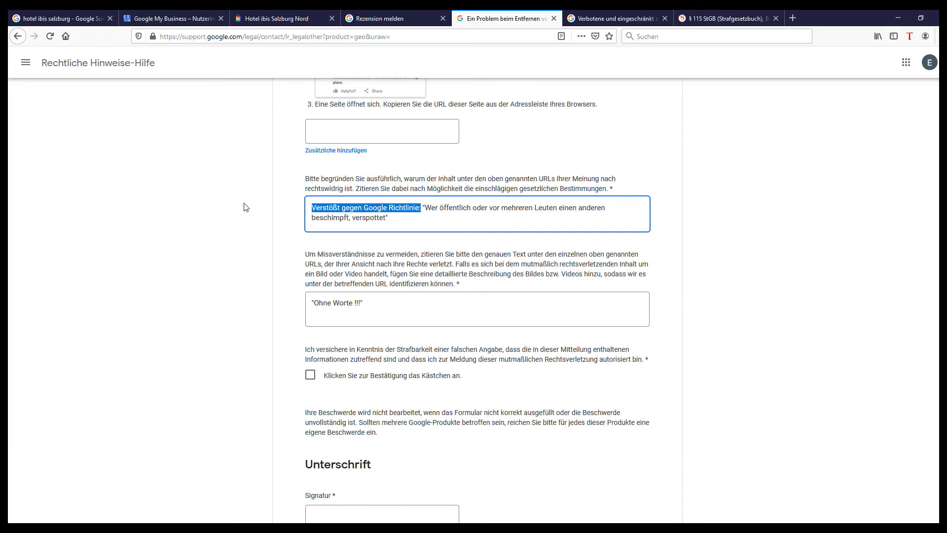
text(§)
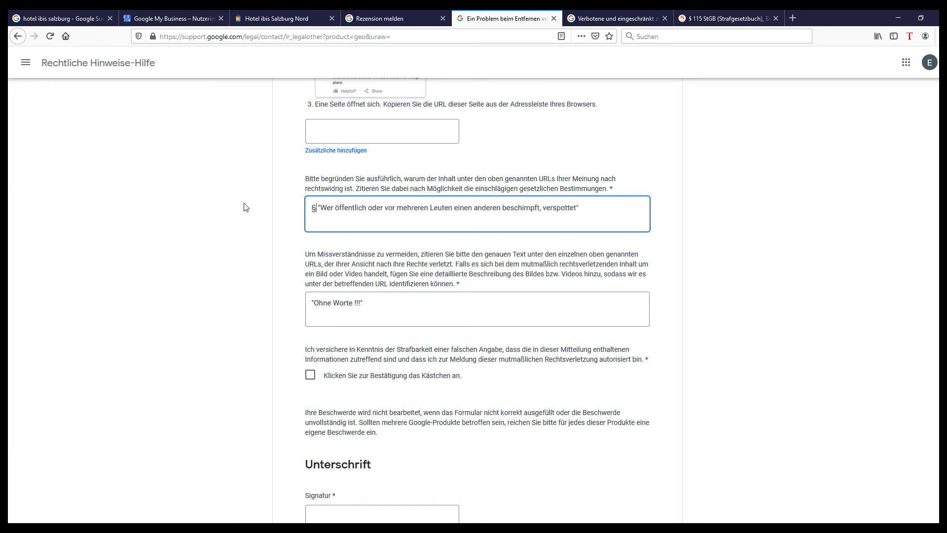
text( 115)
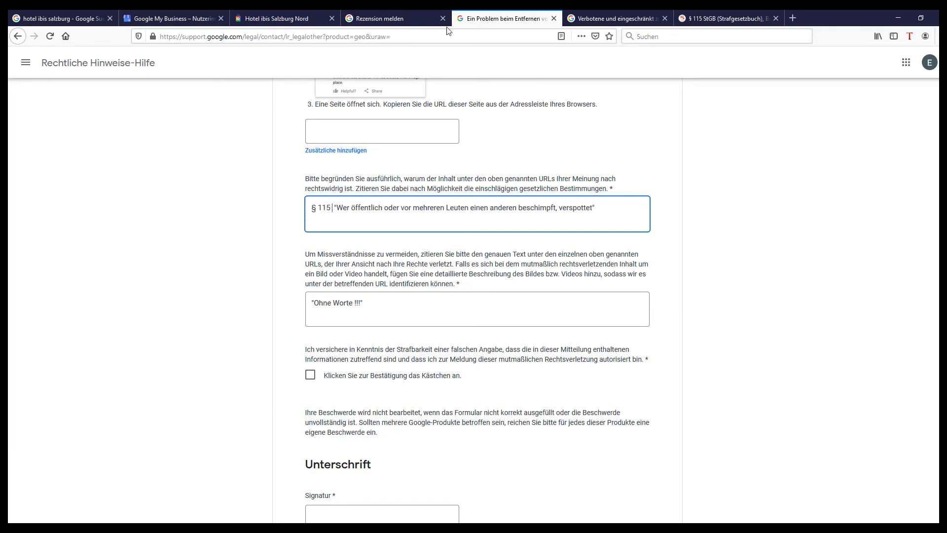
text( Österr. St)
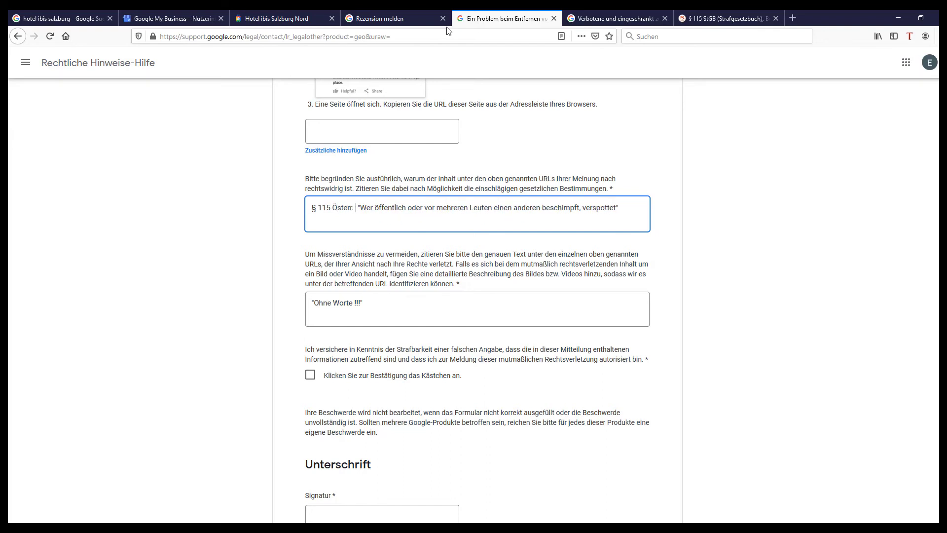
text(GB)
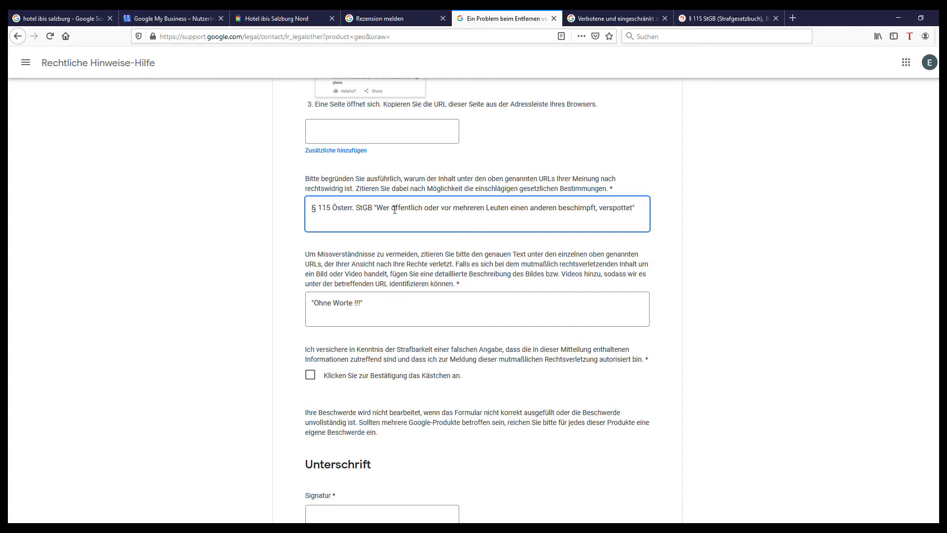
- Review the complaint form's justification, quoted review text, confirmation checkbox and "Unterschrift" section
scroll(395, 210, down, 2)
scroll(383, 418, down, 3)
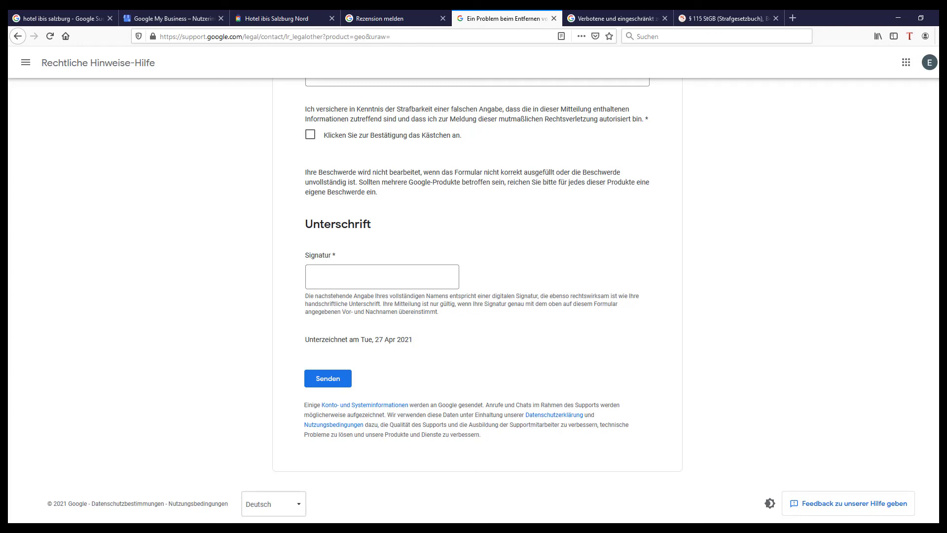
scroll(518, 226, up, 4)
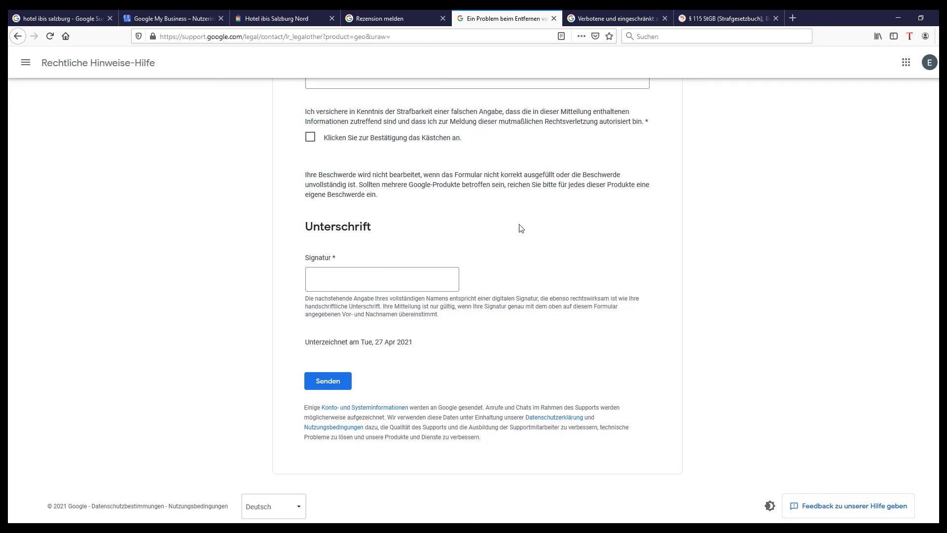
scroll(520, 225, up, 1)
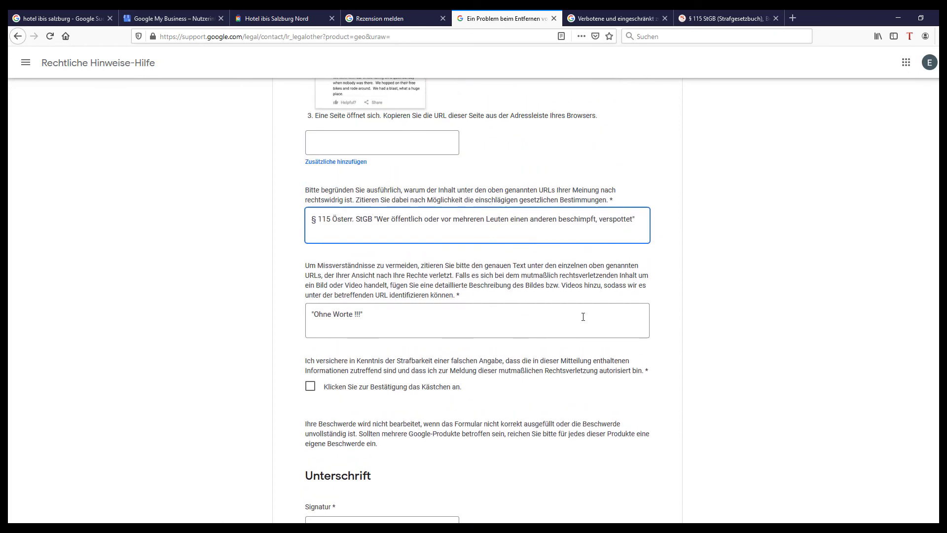
scroll(609, 315, down, 5)
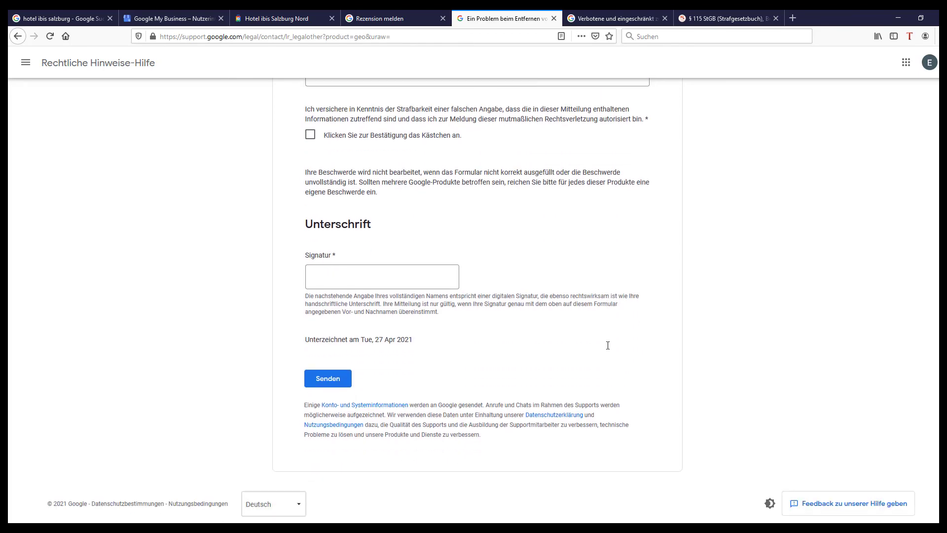